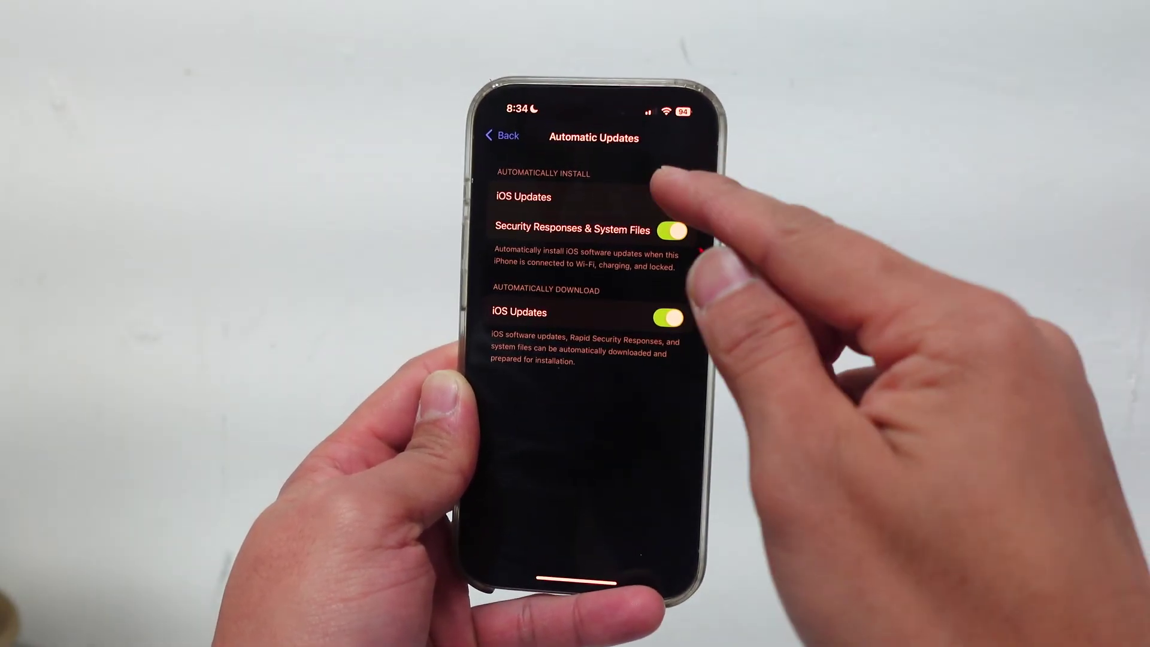
# Step: Switch off automatic iOS installs so Software Update lists Automatic Updates as Download Only
pyautogui.click(663, 189)
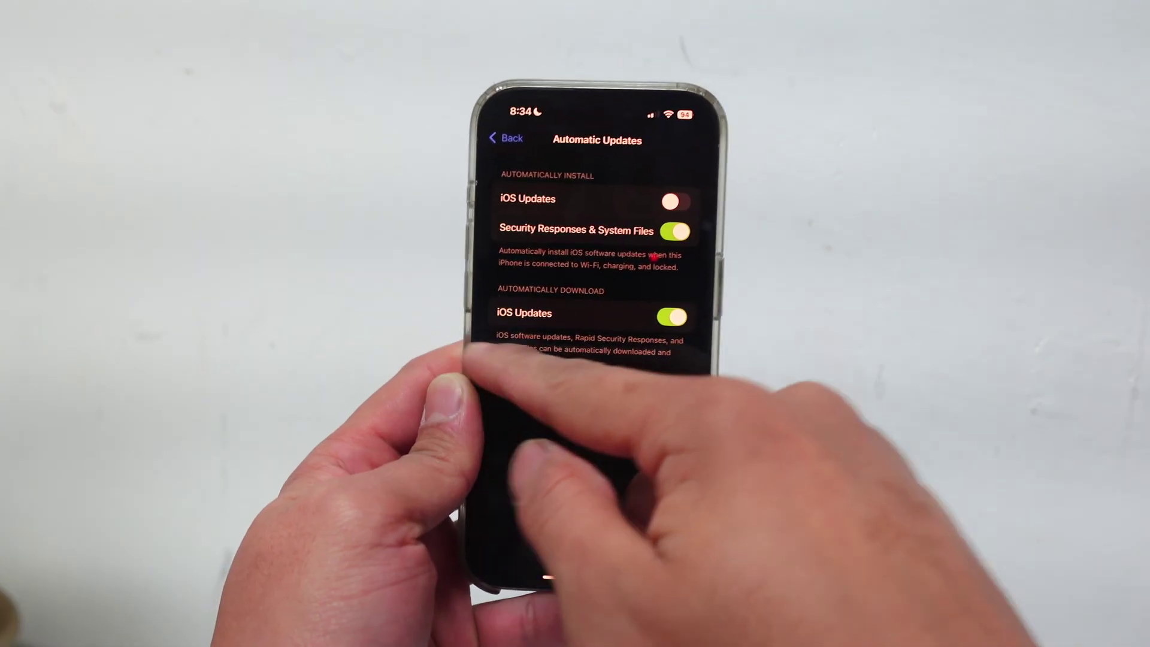
pyautogui.click(501, 131)
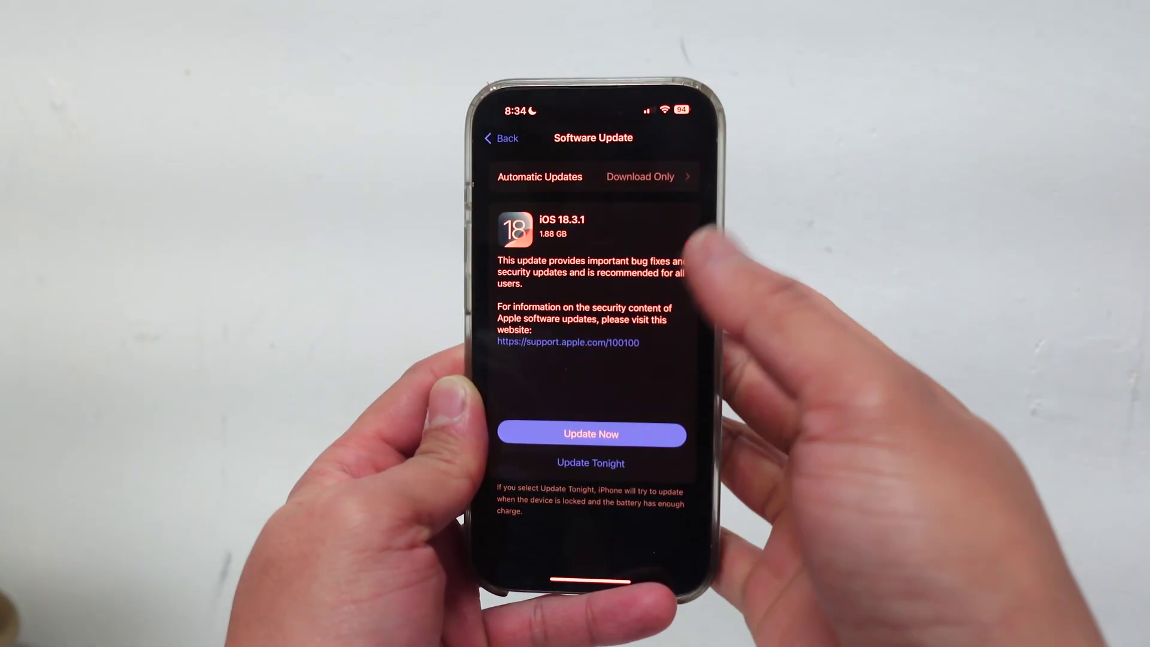